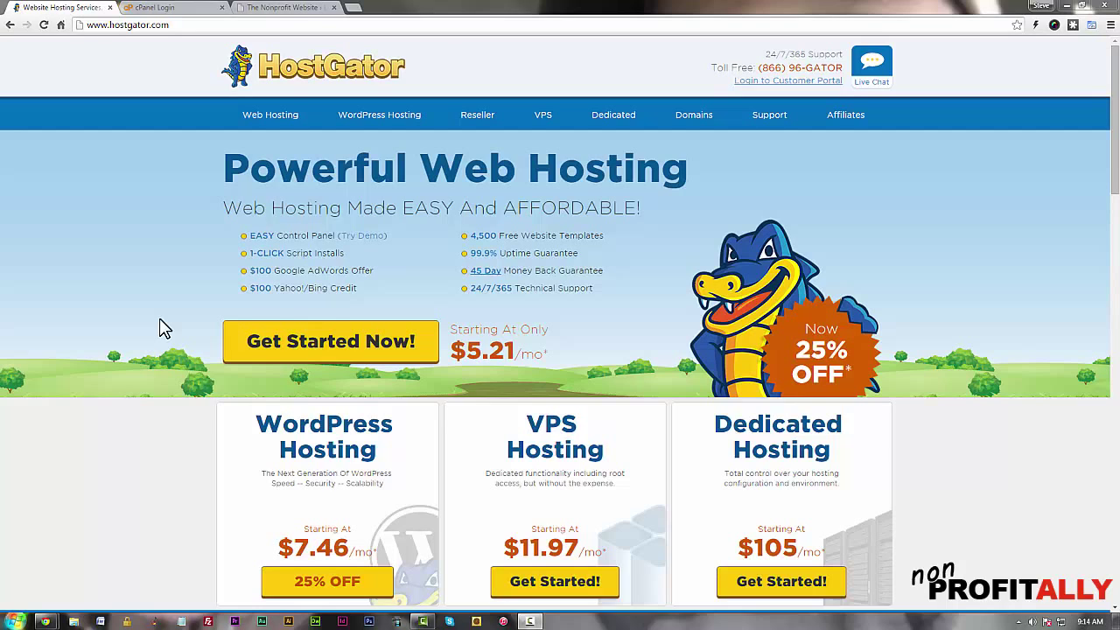
Go to HostGator's web hosting plans and sign up for the Hatchling plan
click(324, 350)
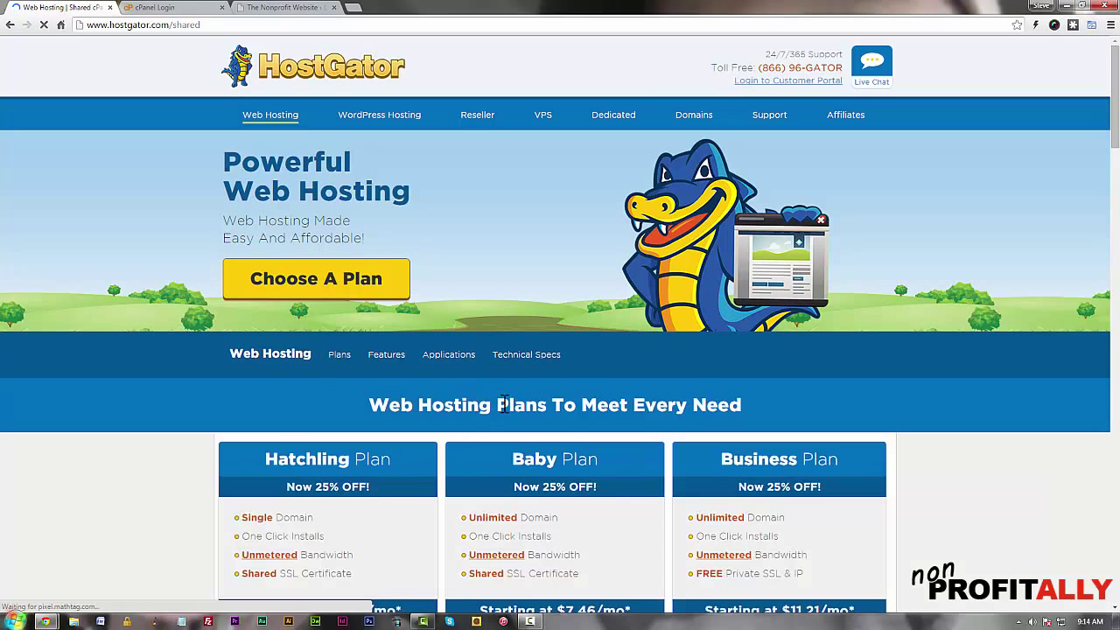
scroll(503, 407, down, 3)
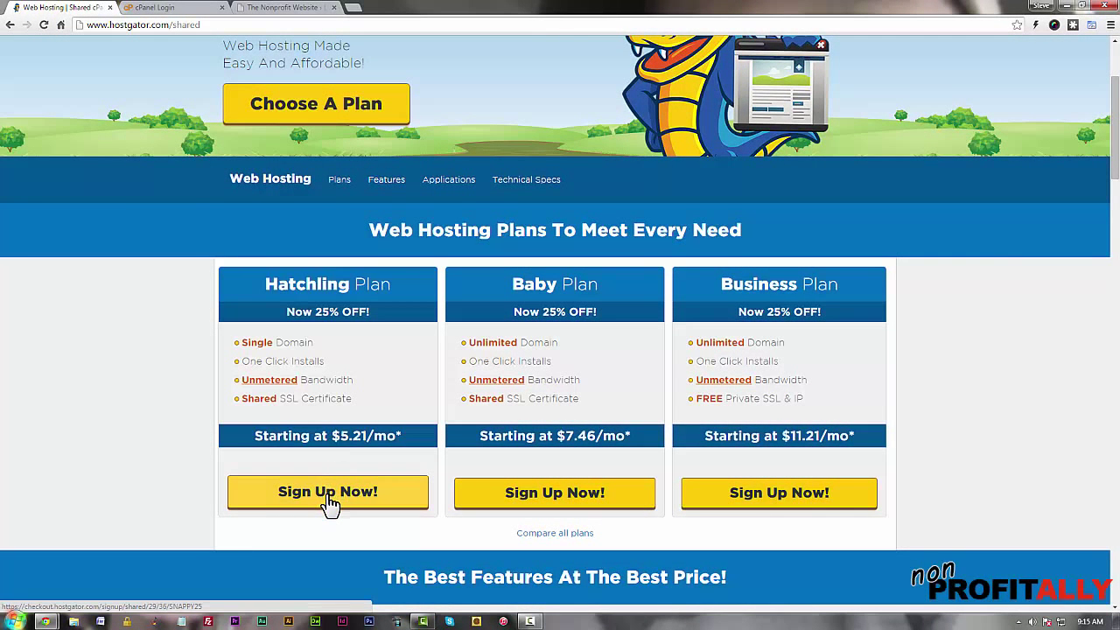
click(329, 500)
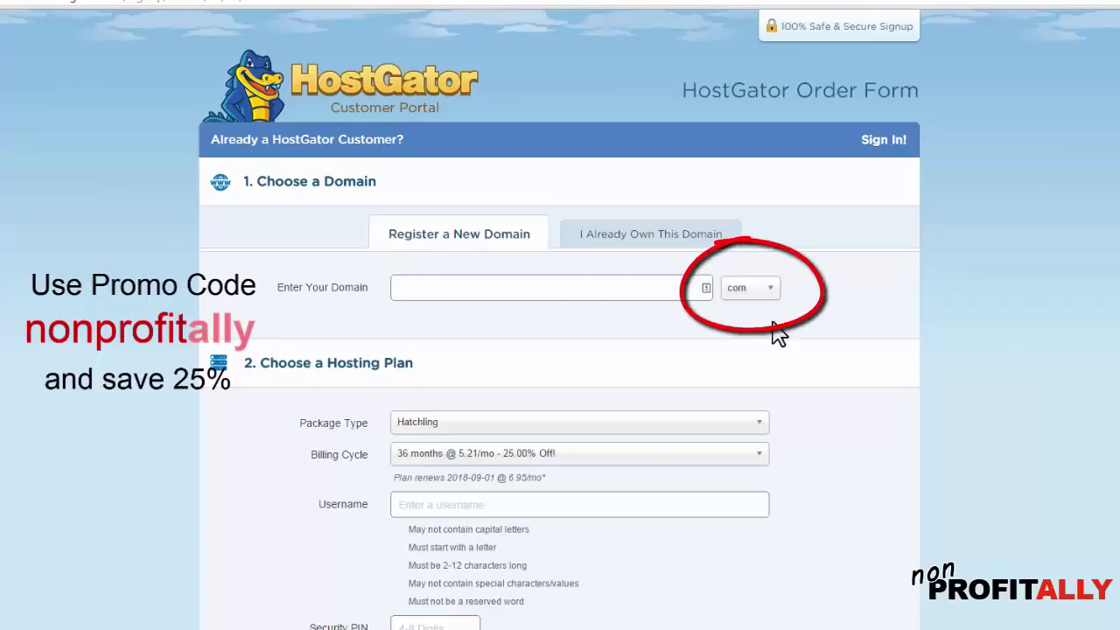
Pick the .org domain ending, switch to 'I Already Own This Domain', and select the domain field
click(762, 292)
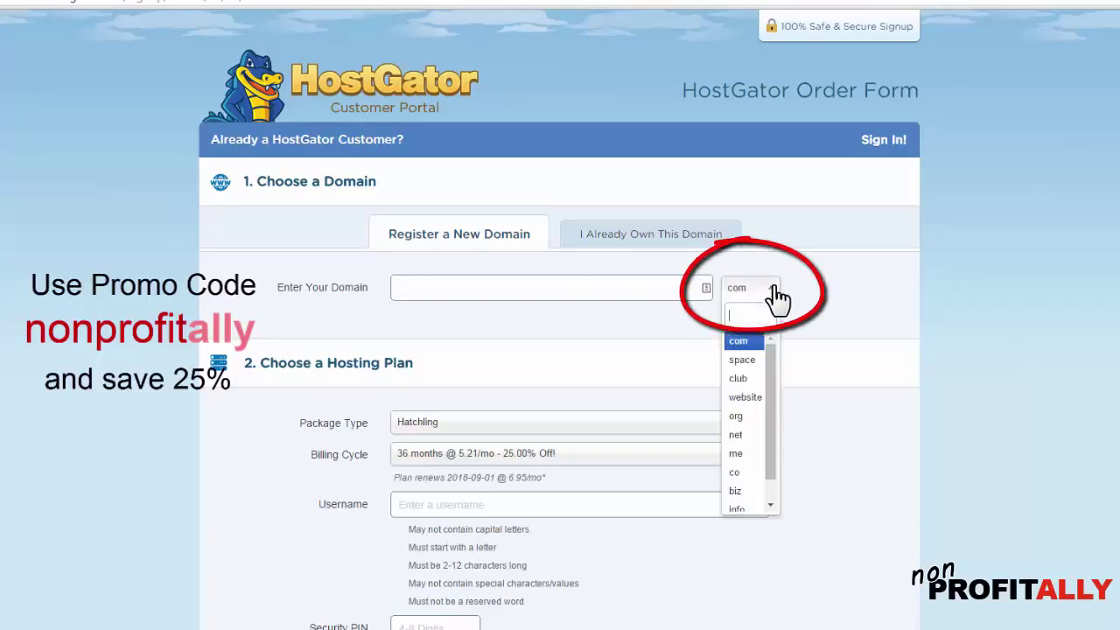
click(739, 415)
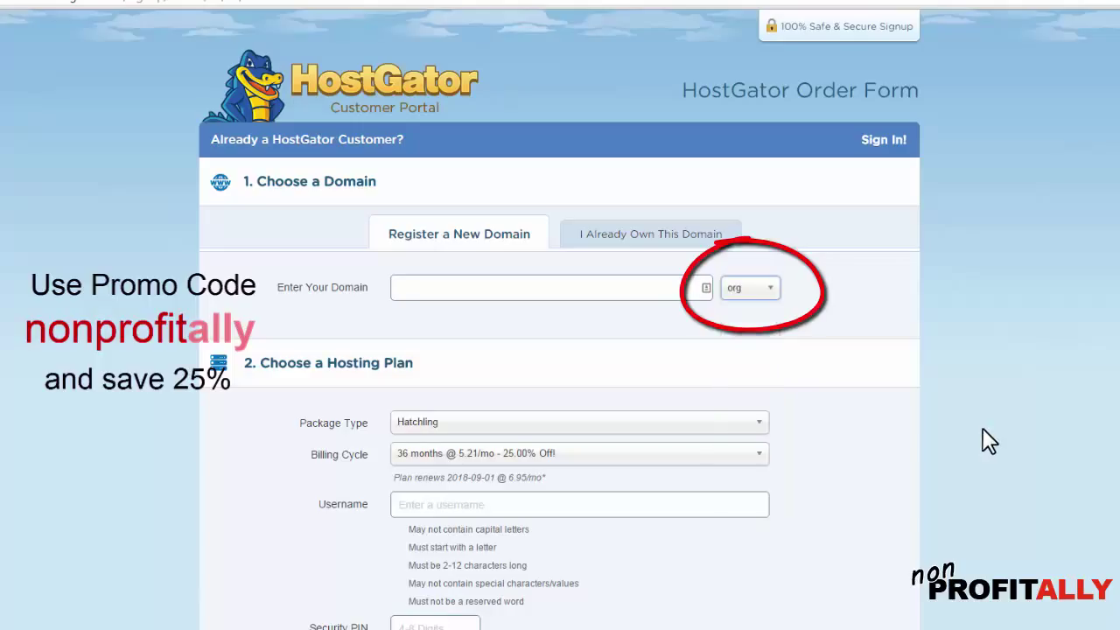
click(638, 252)
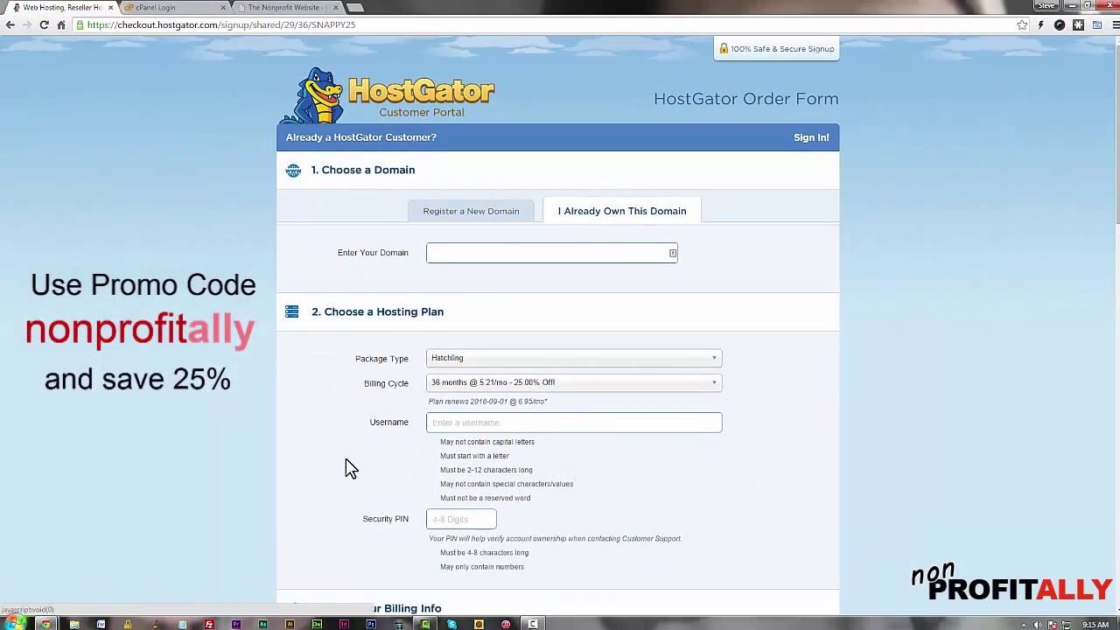
scroll(350, 470, down, 4)
scroll(350, 469, down, 5)
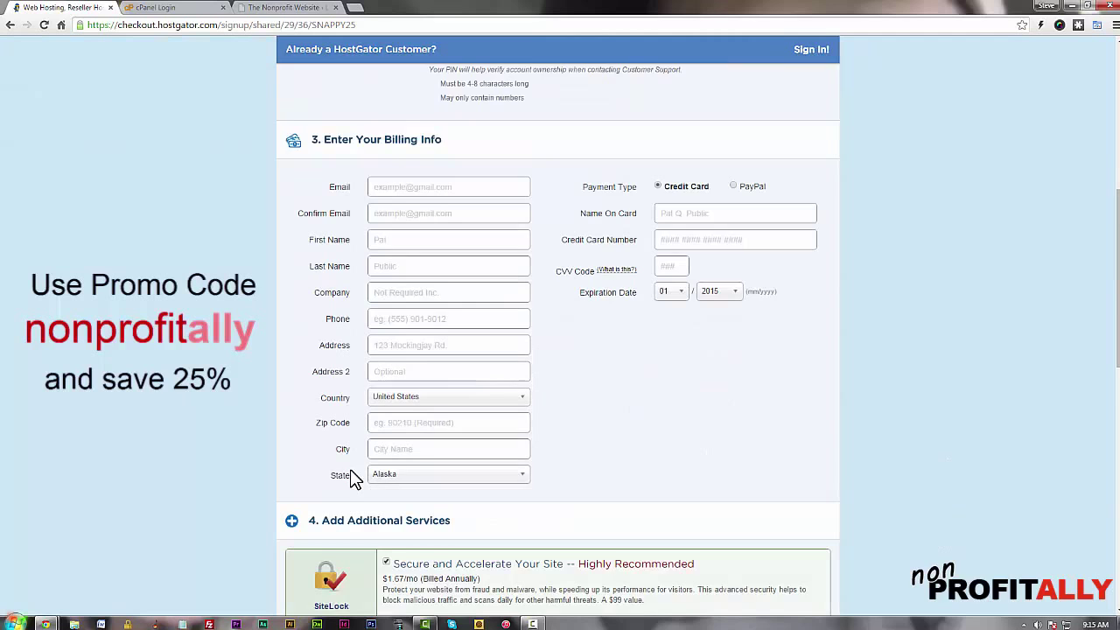
scroll(350, 469, down, 5)
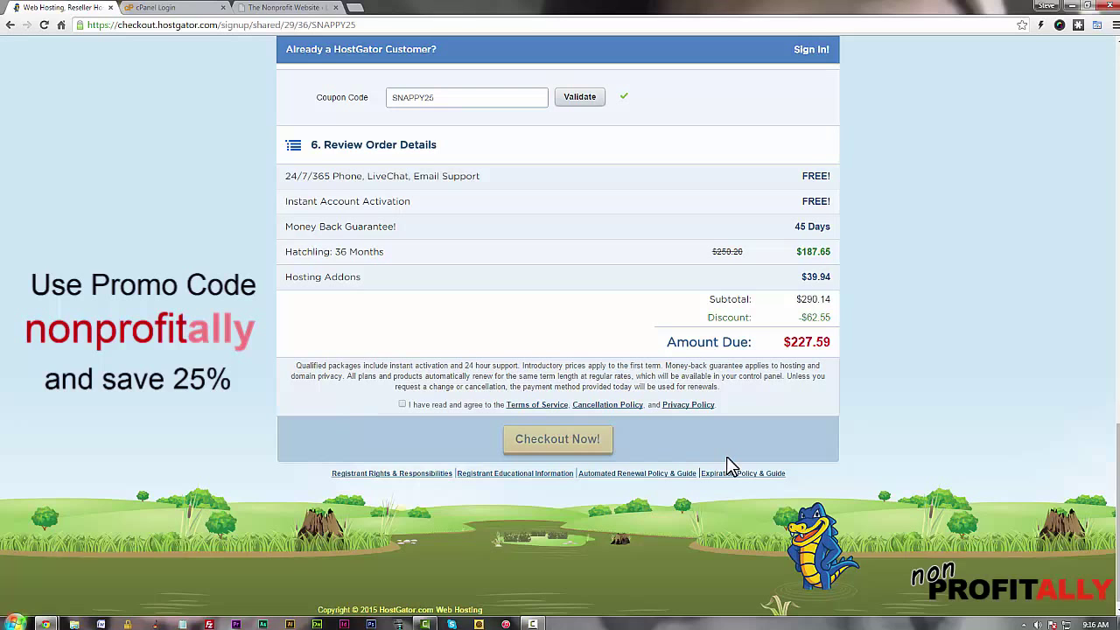
scroll(726, 456, up, 10)
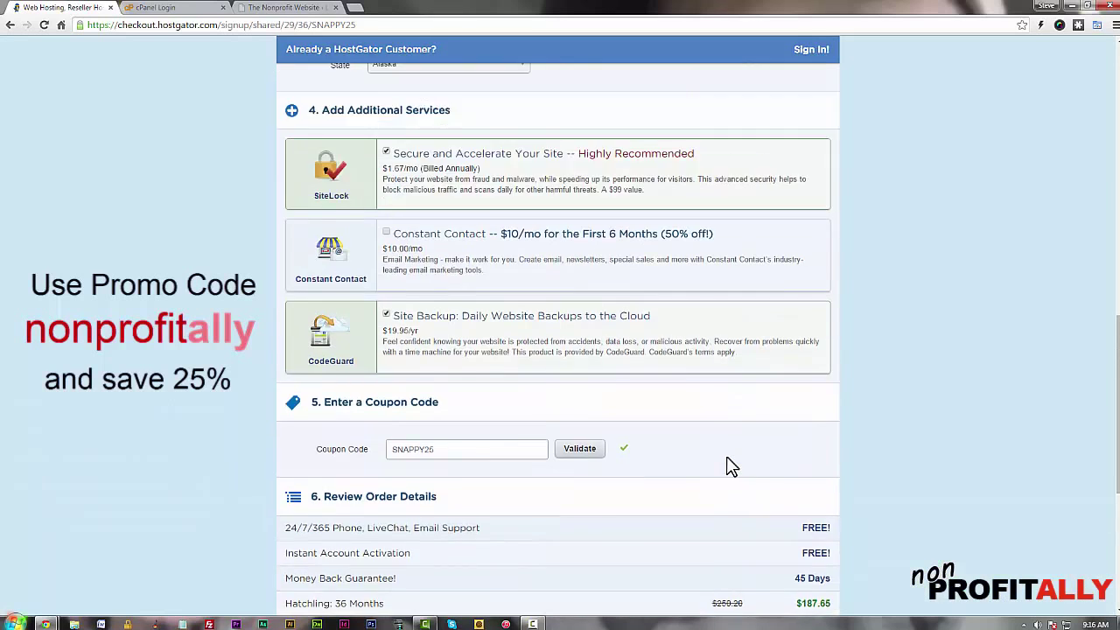
scroll(726, 456, up, 4)
click(490, 255)
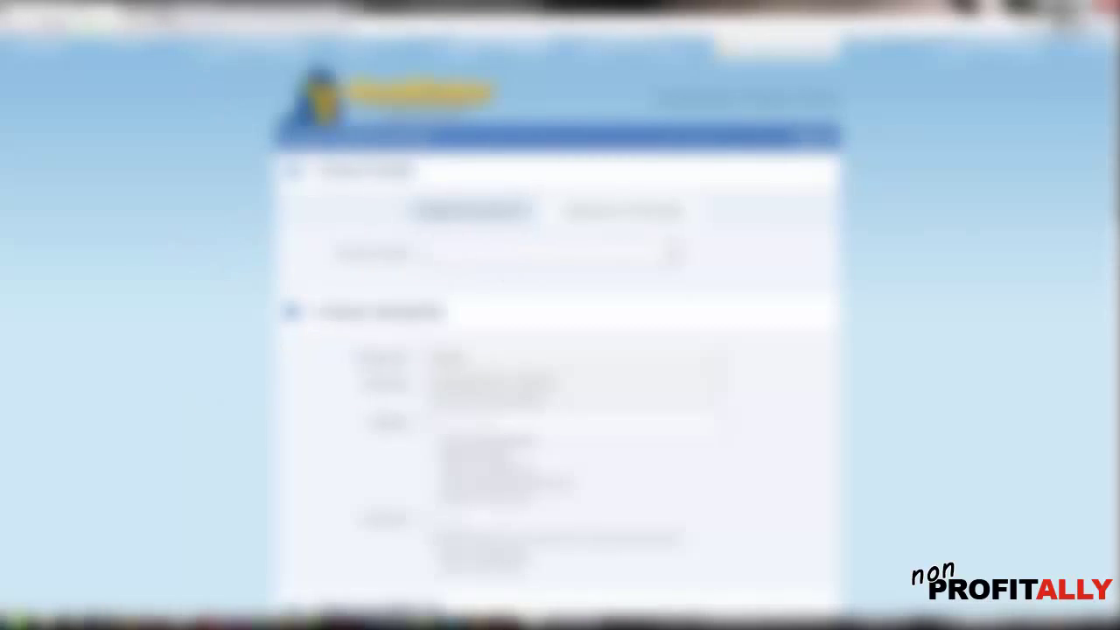
Log in to cPanel with the saved credentials and scroll to the Software/Services tools
click(156, 8)
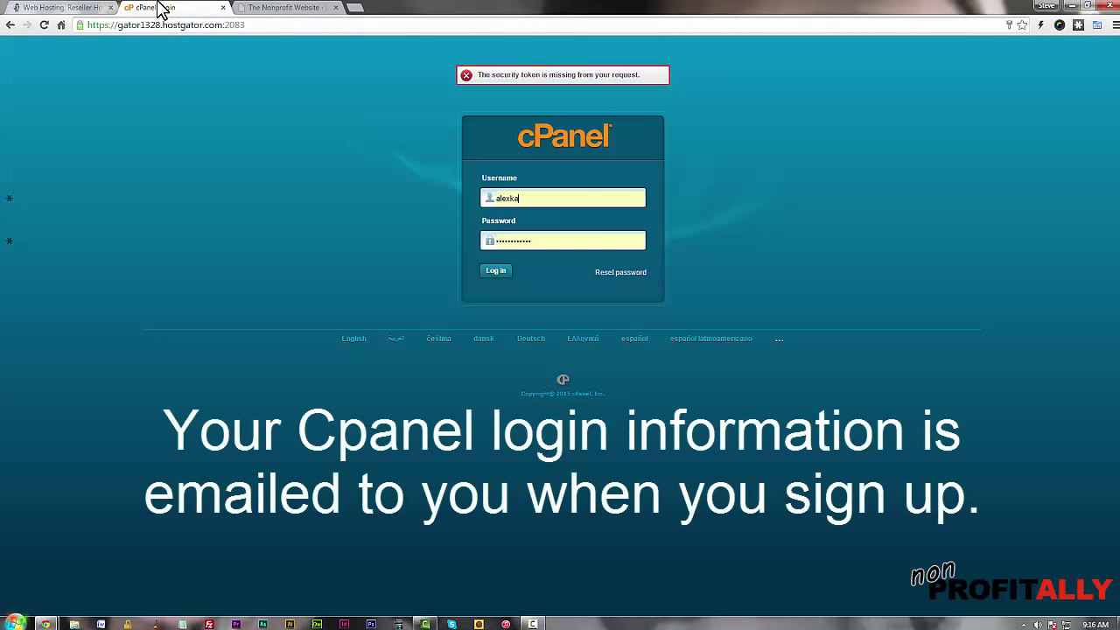
click(498, 273)
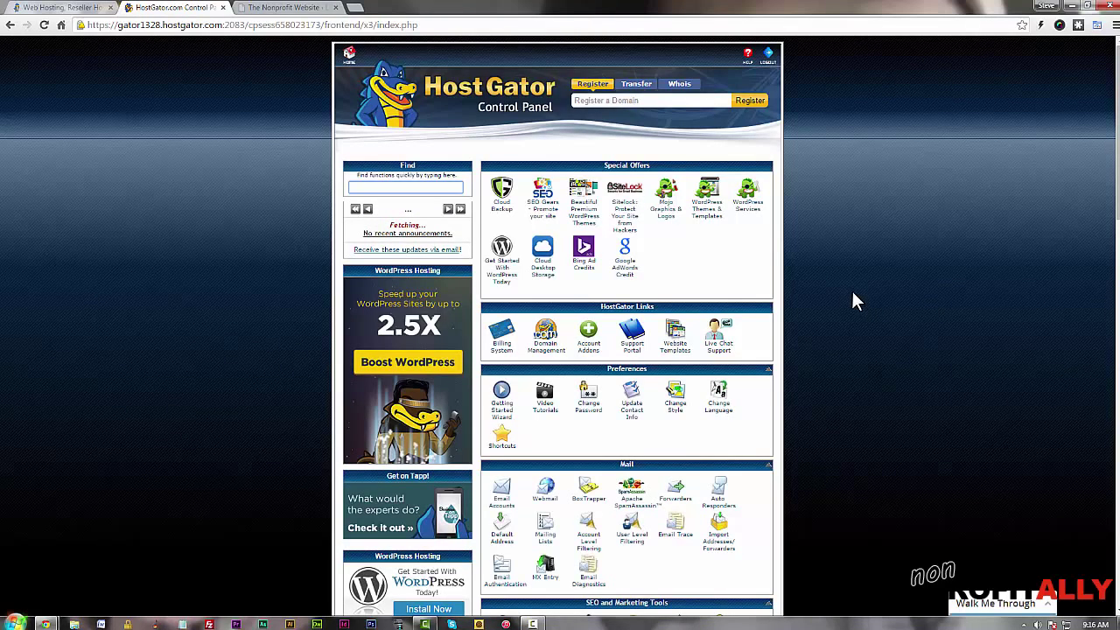
scroll(852, 293, down, 5)
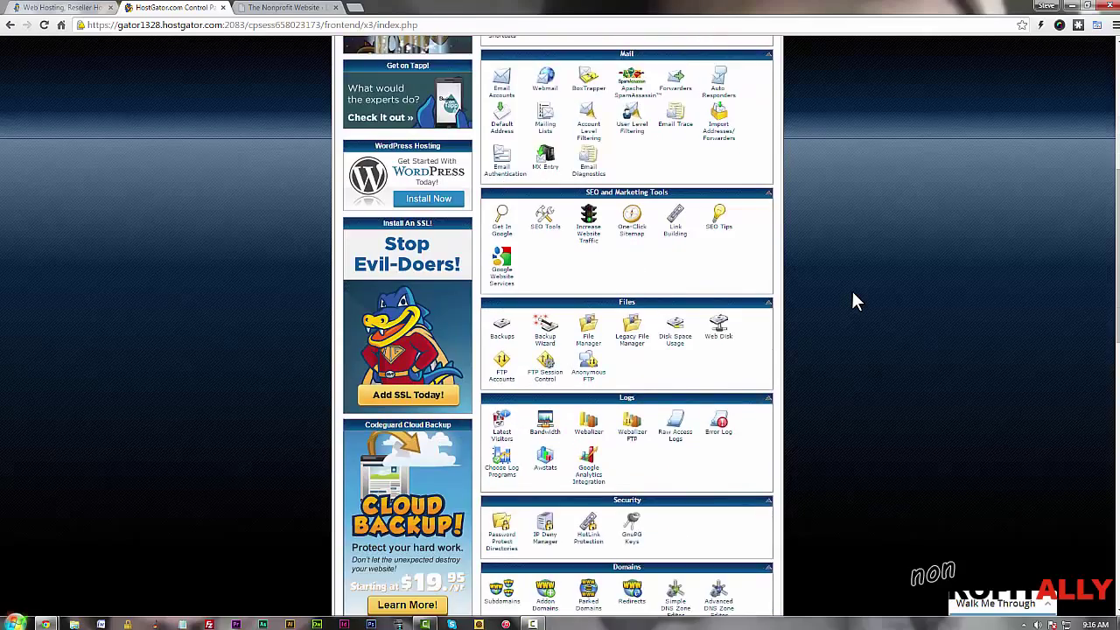
scroll(852, 294, down, 1)
scroll(852, 294, down, 2)
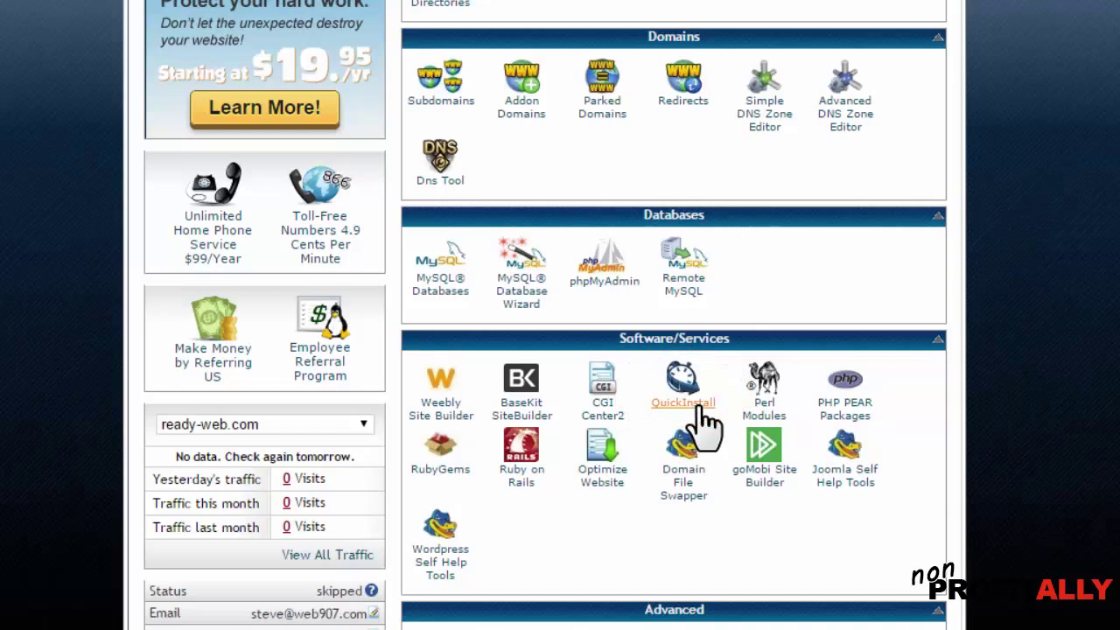
Open QuickInstall, choose the WordPress tile, and scroll down to its Free Option
click(701, 409)
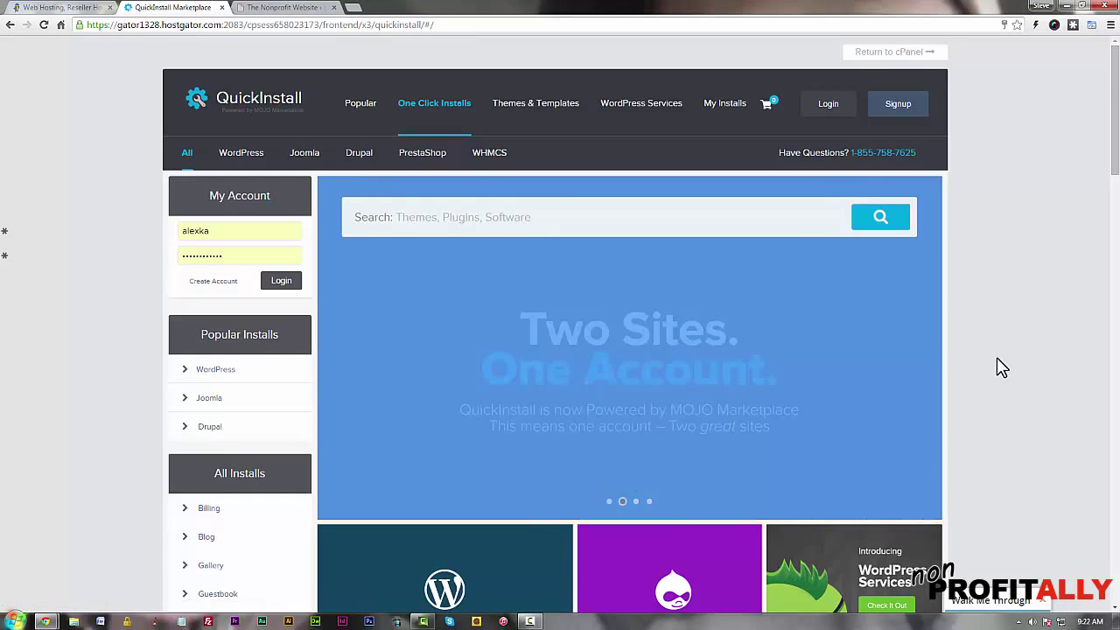
scroll(1002, 367, down, 2)
scroll(1002, 367, down, 2)
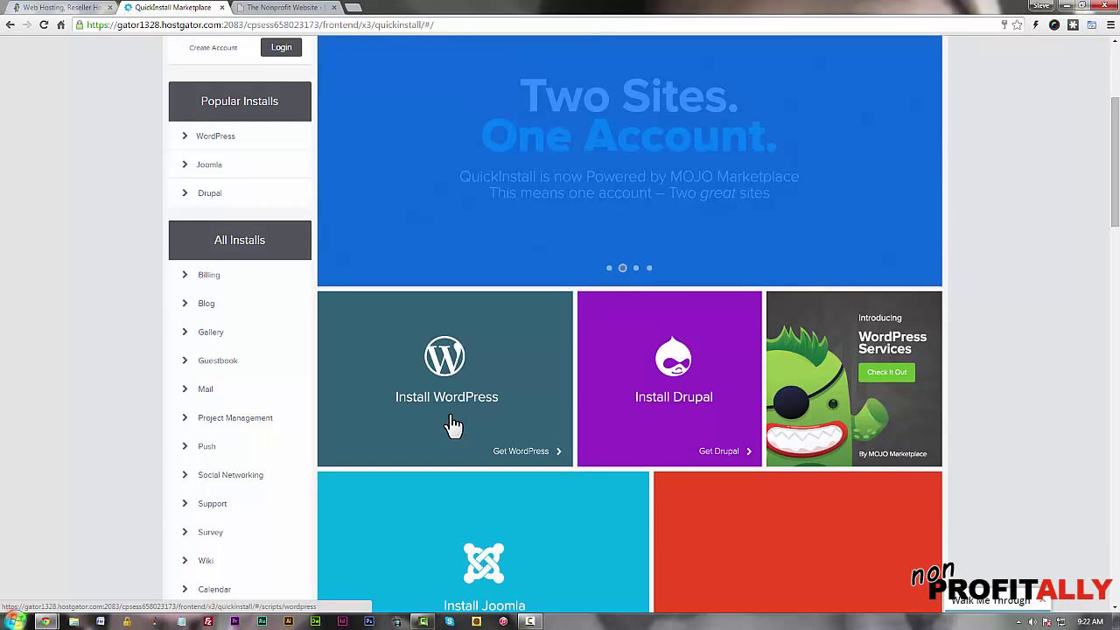
click(520, 453)
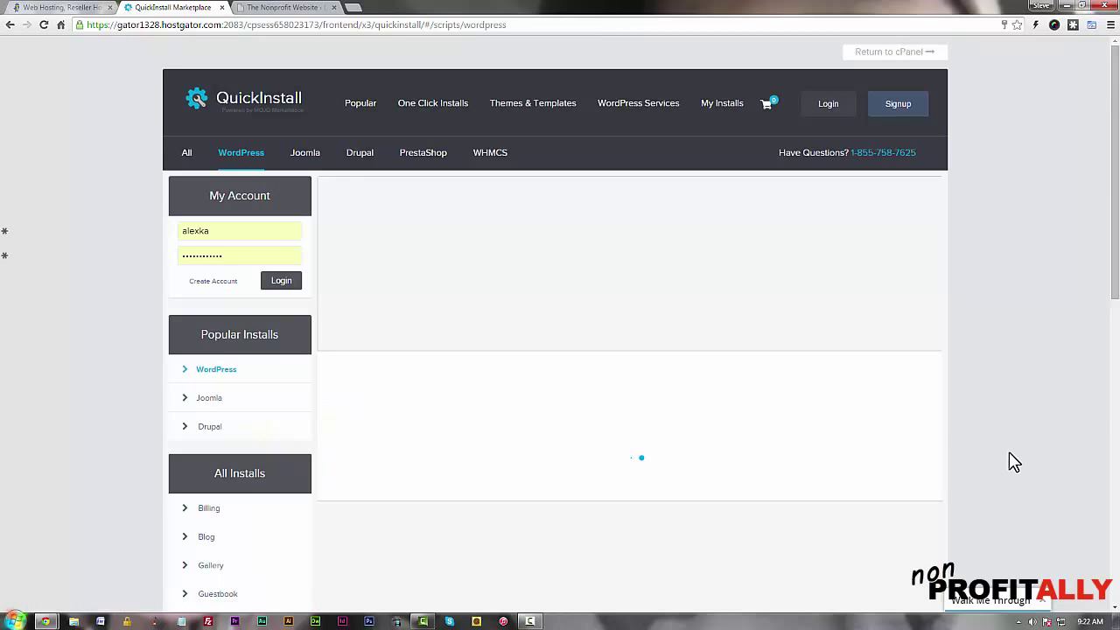
scroll(1013, 462, down, 5)
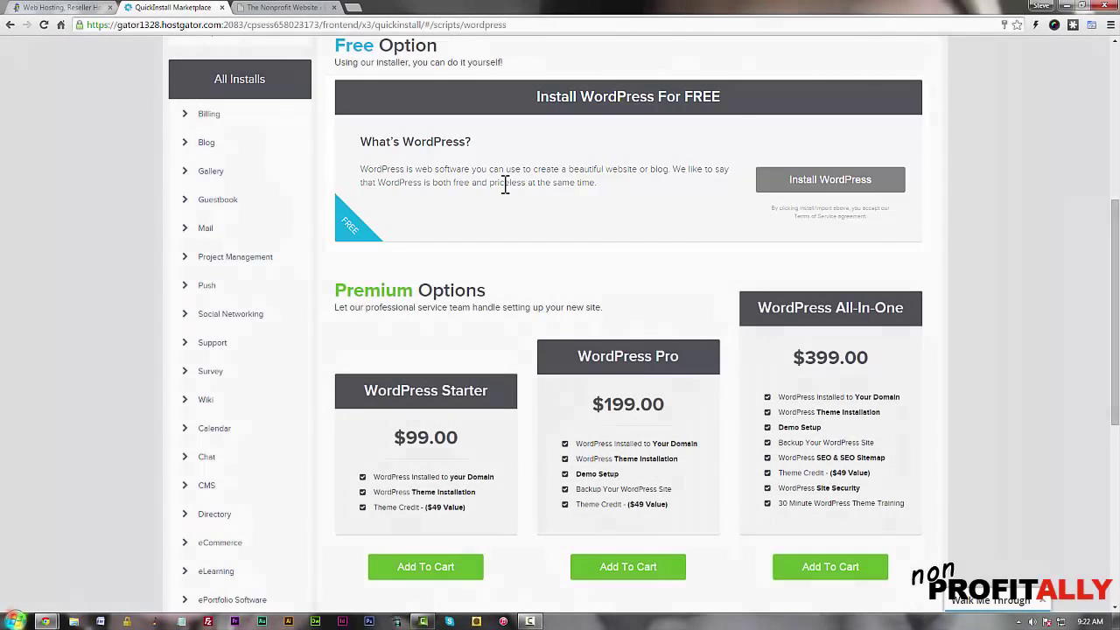
Start the free WordPress install and choose thenonprofitwebsite.com as the install domain
click(835, 181)
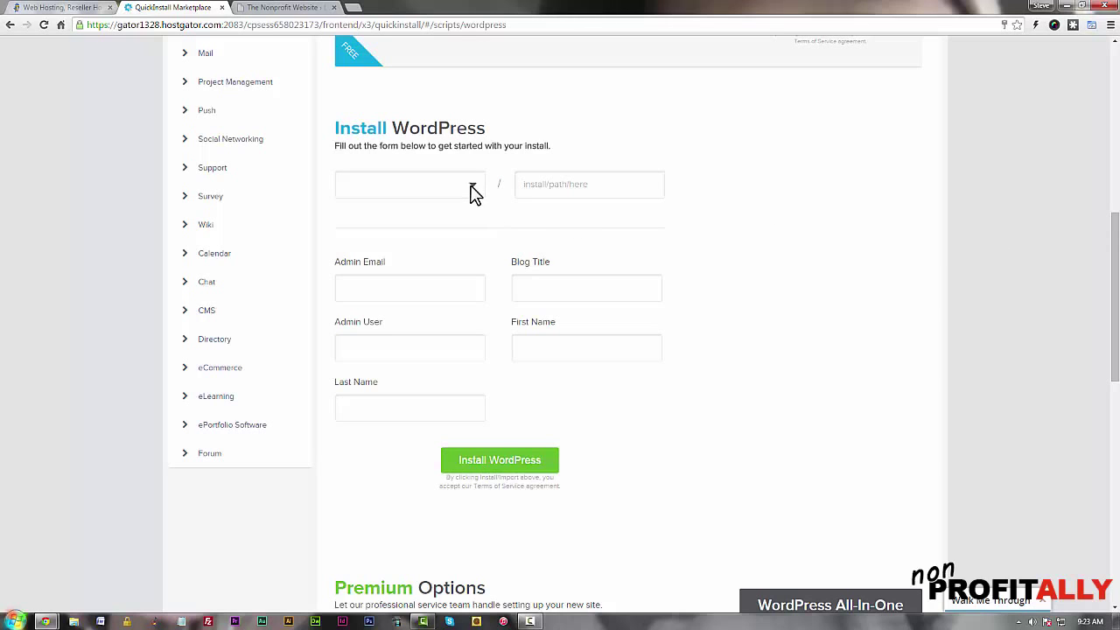
click(471, 187)
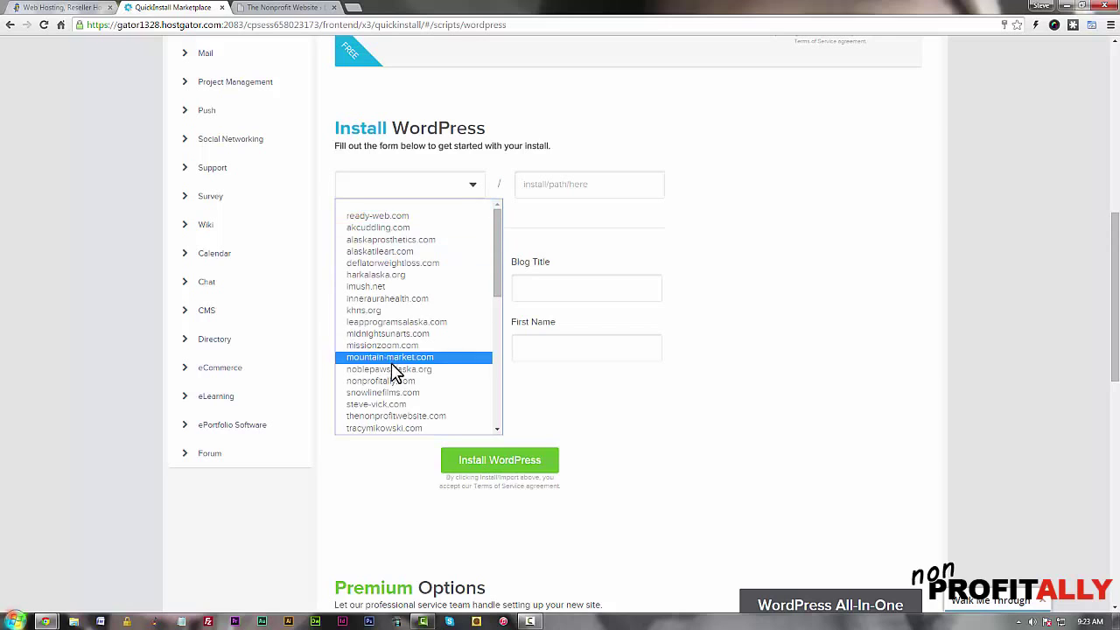
click(411, 418)
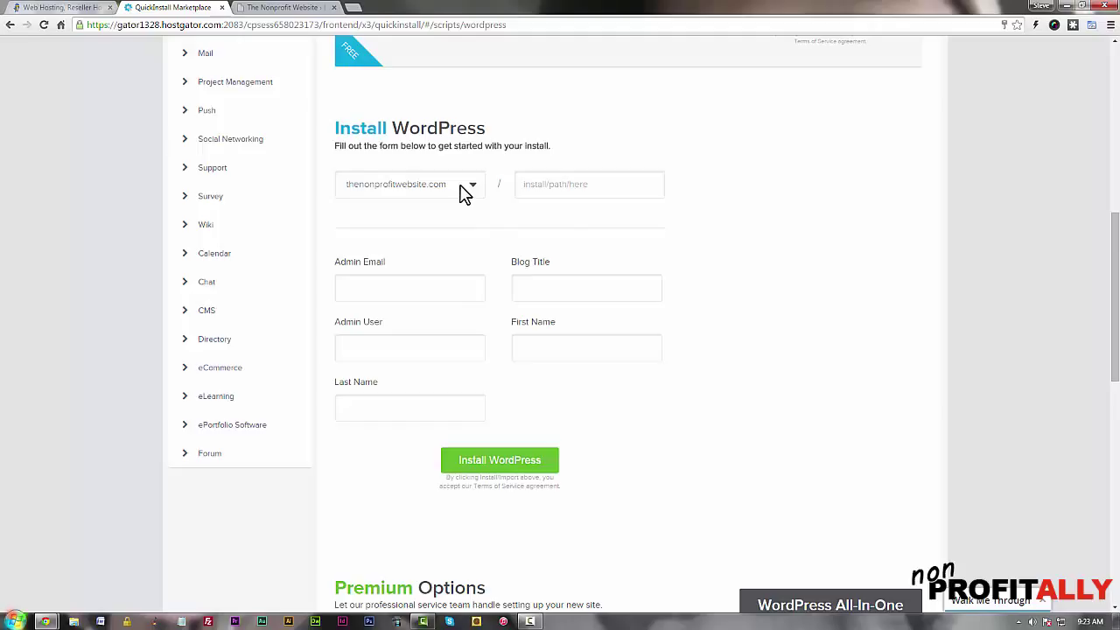
Enter the admin email, blog title 'The nonprofit Website' and admin user 'admin', then install WordPress
click(458, 290)
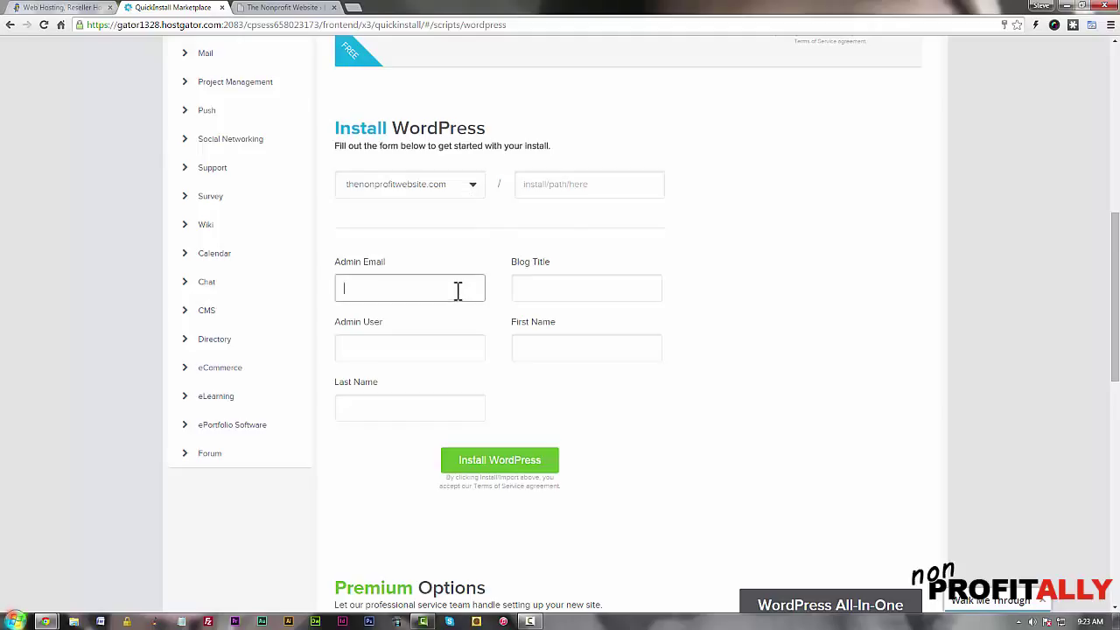
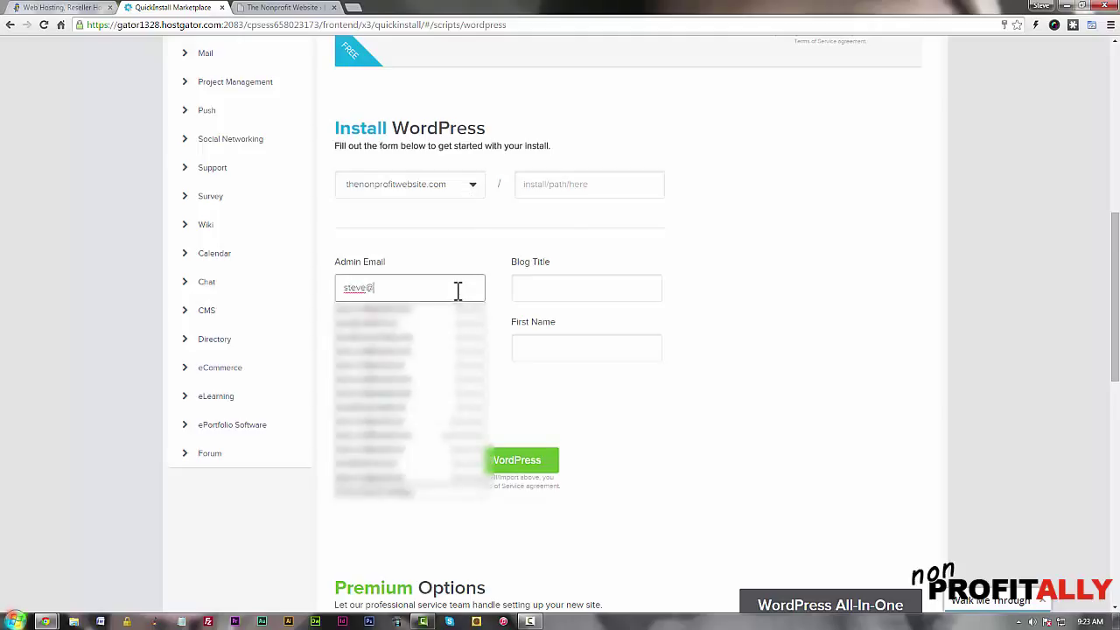
click(409, 319)
click(539, 285)
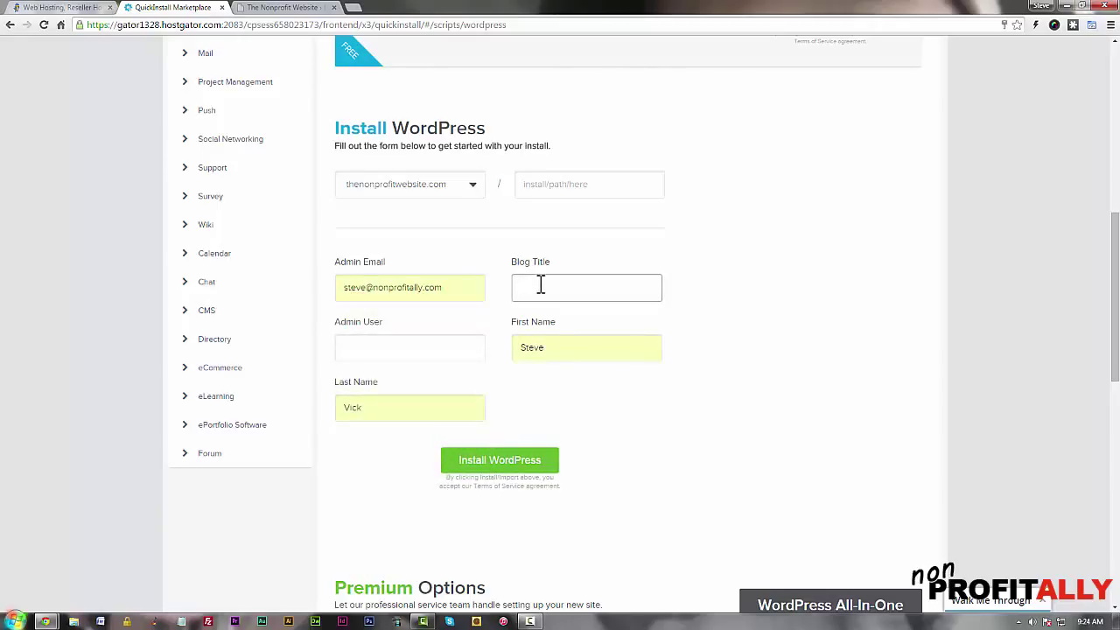
text(The nonprofit Website)
click(410, 346)
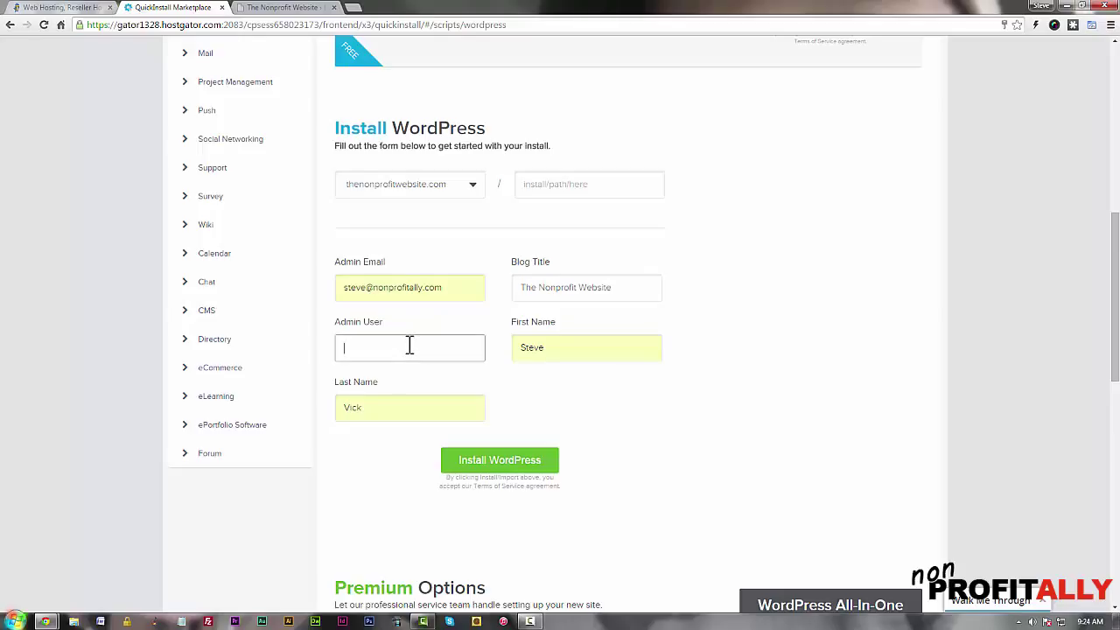
text(admin)
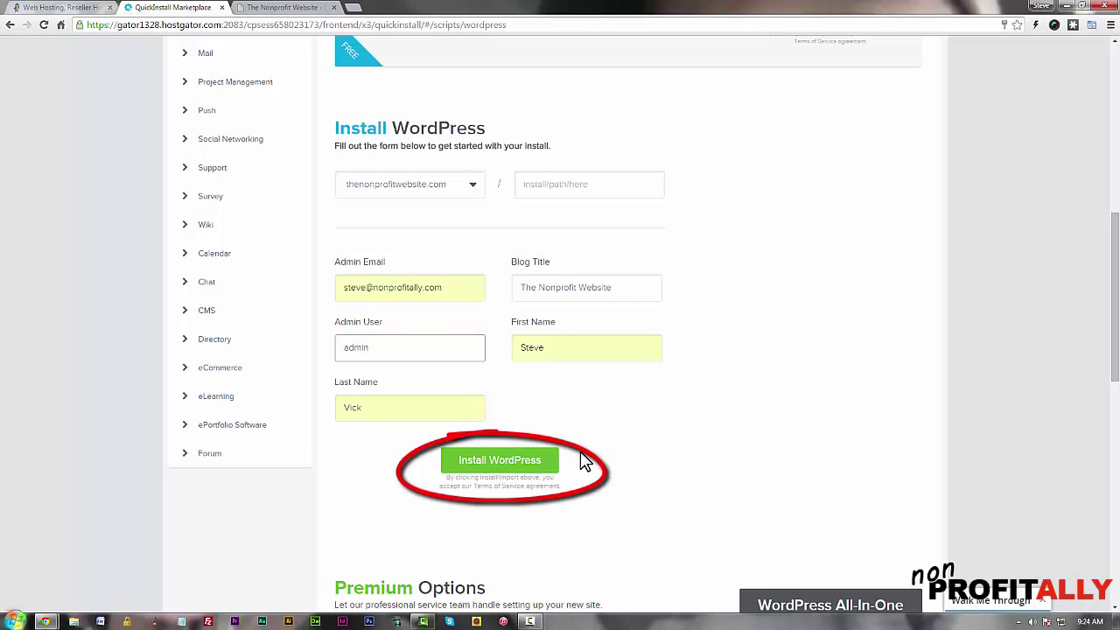
click(509, 462)
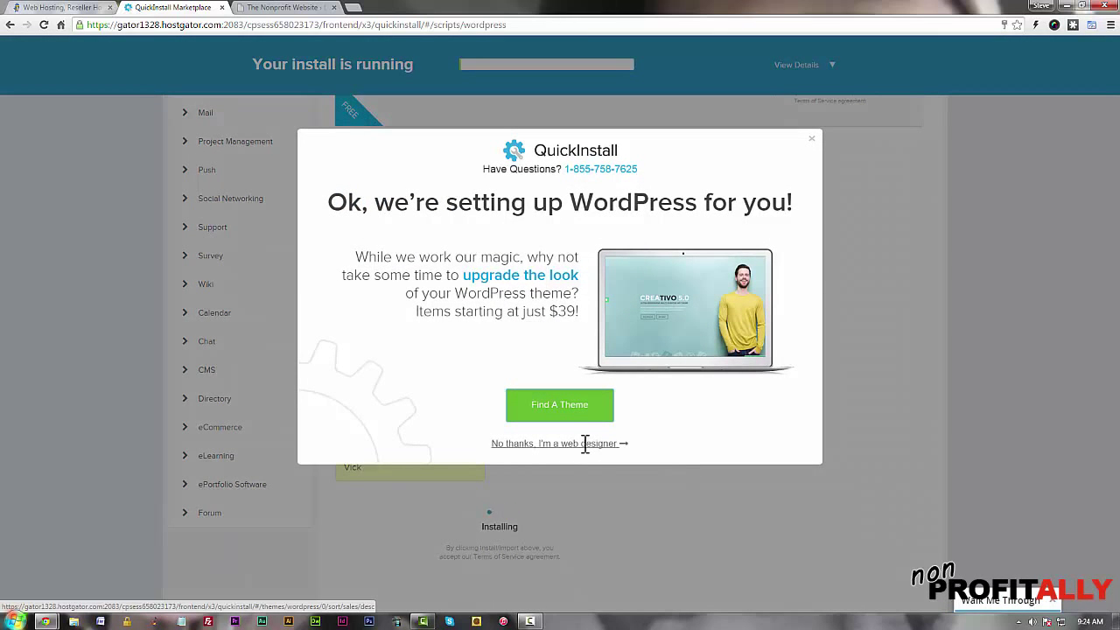
Decline the theme offer, show and select the install's login credentials, and open a blank Notepad
click(630, 444)
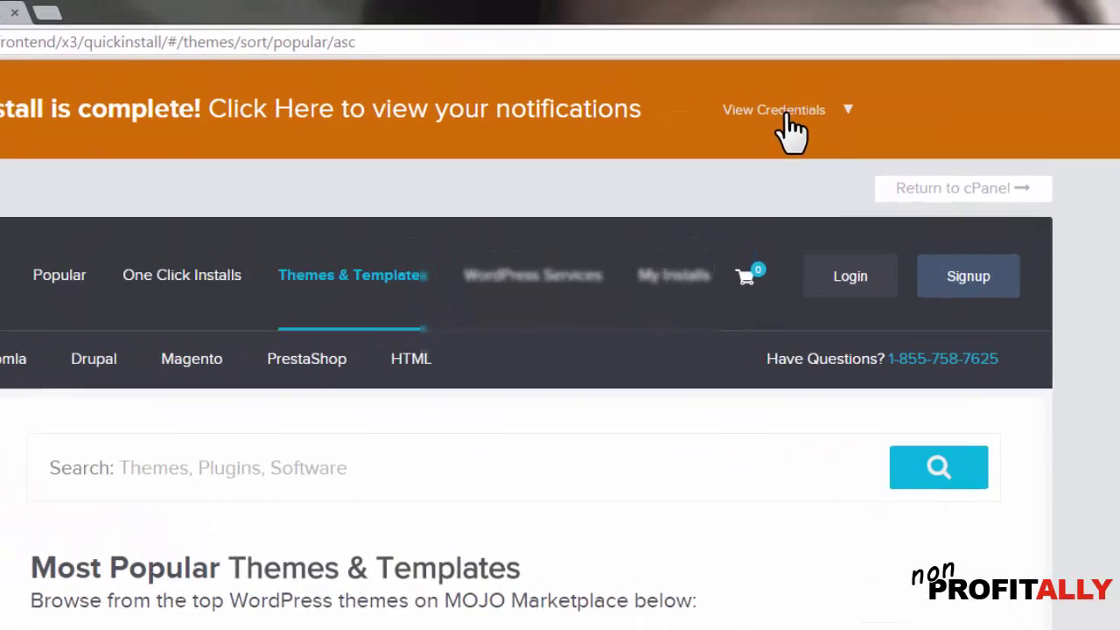
click(792, 75)
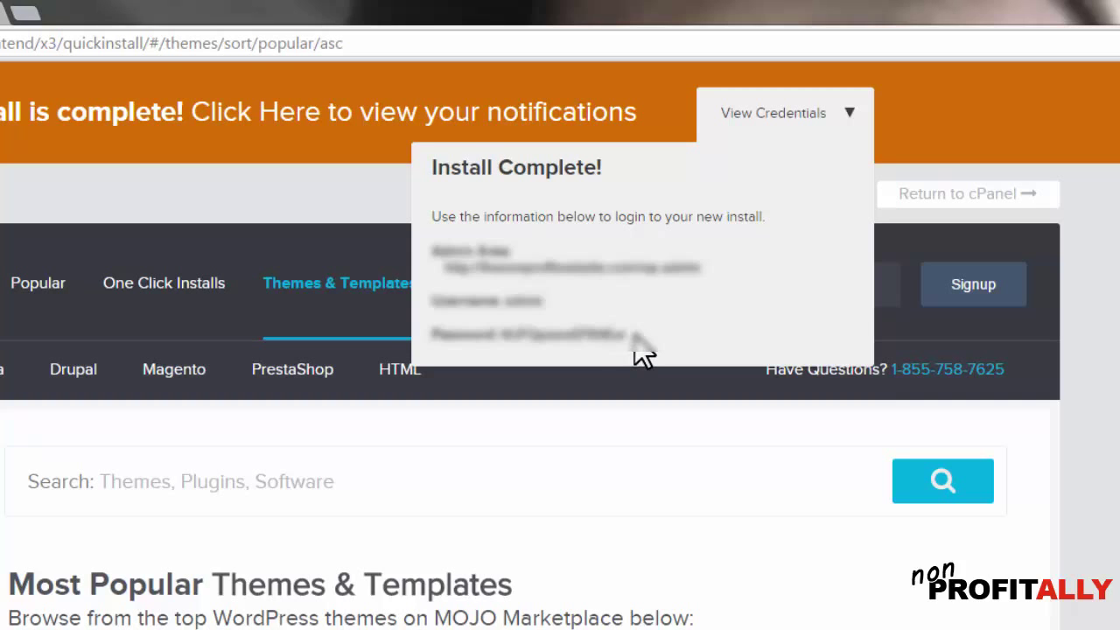
drag(634, 337, 422, 242)
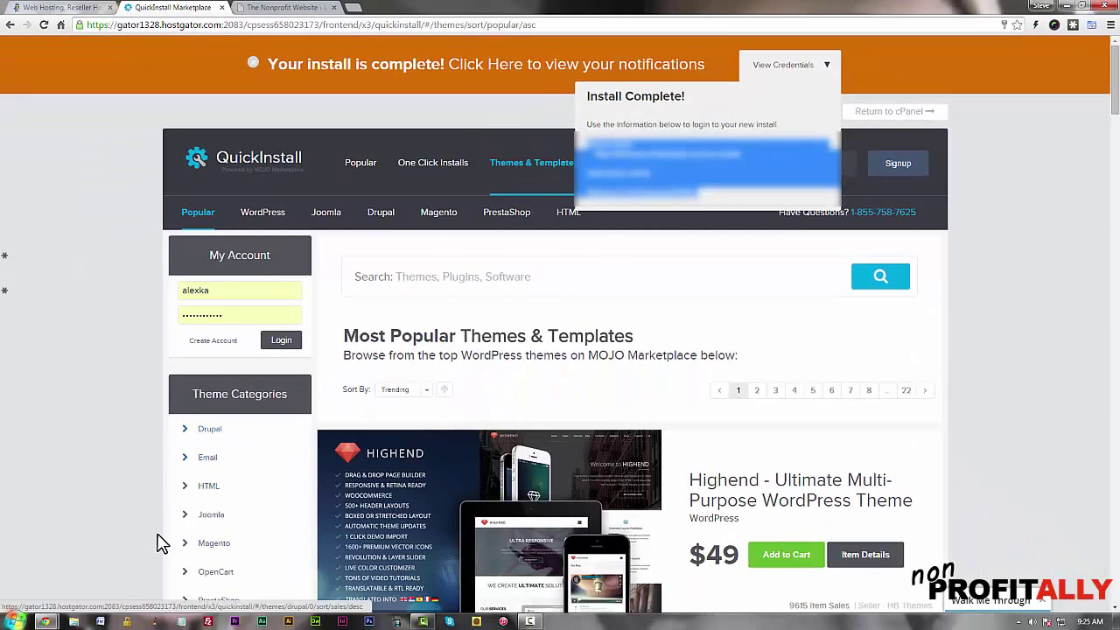
click(181, 621)
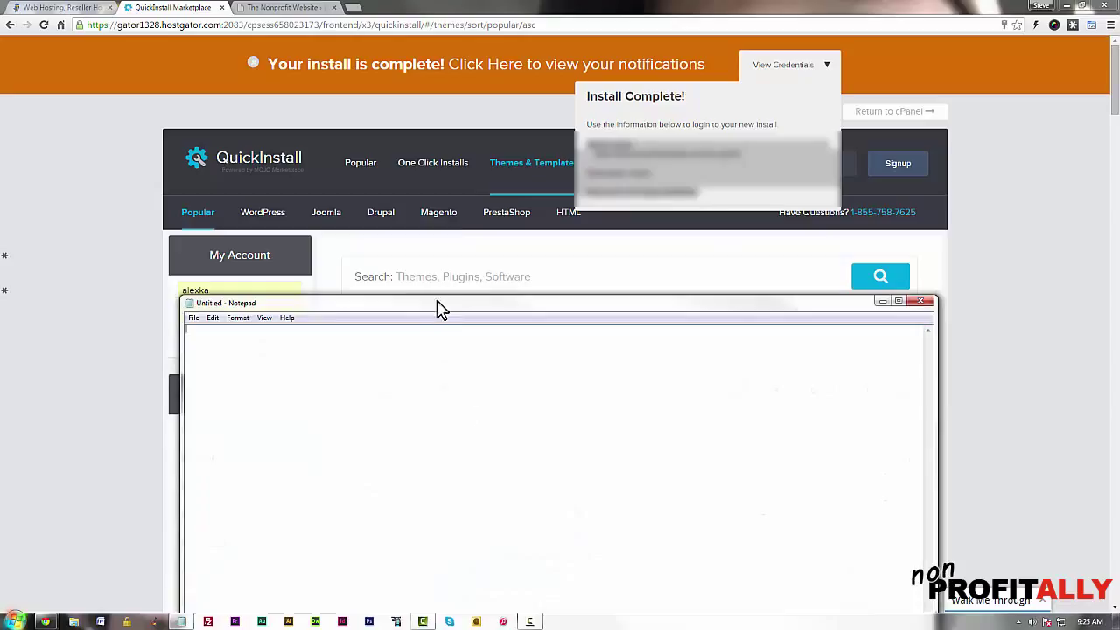
Paste the copied WordPress login credentials into the Notepad document
drag(439, 304, 445, 227)
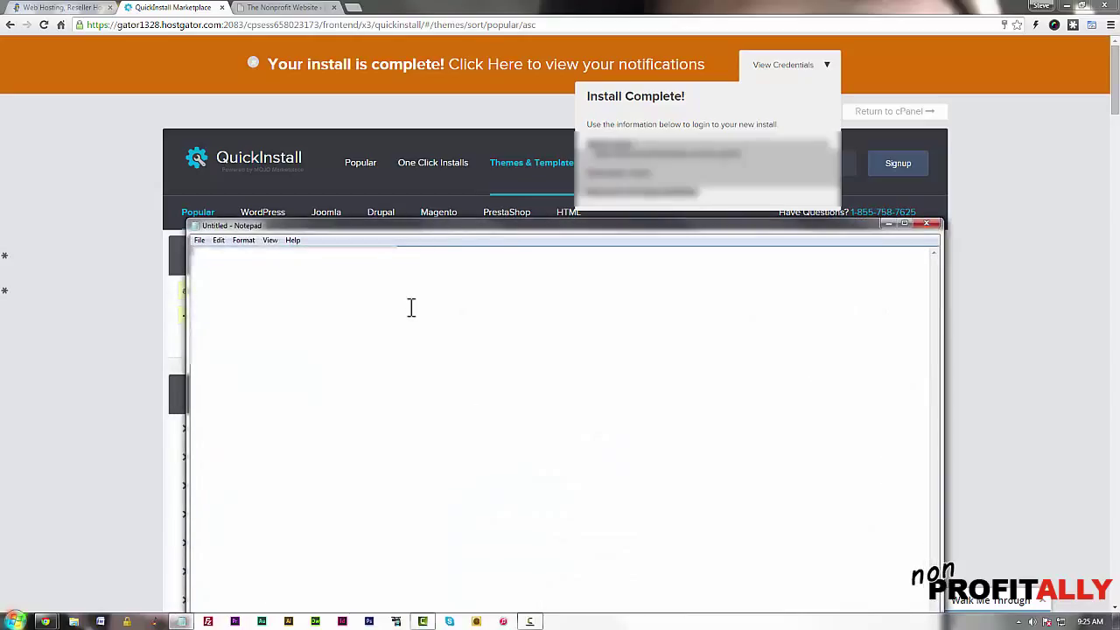
key(ctrl+v)
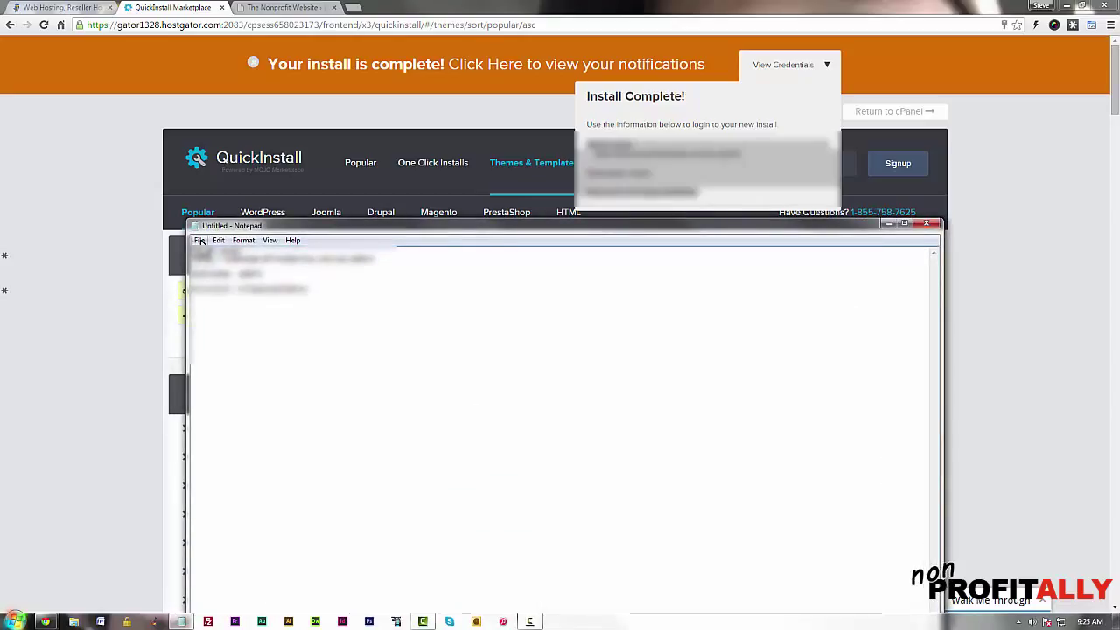
right_click(196, 247)
click(223, 298)
Save the credentials file in a site folder under Websites and return to the browser
key(ctrl+s)
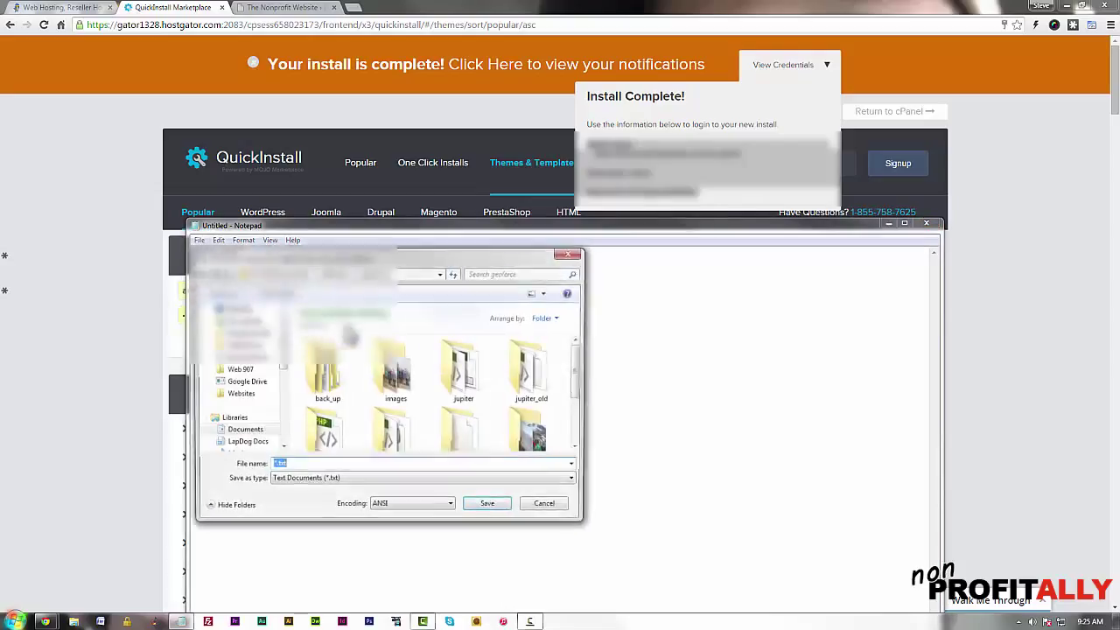
click(237, 393)
click(395, 378)
scroll(424, 390, down, 5)
double_click(424, 389)
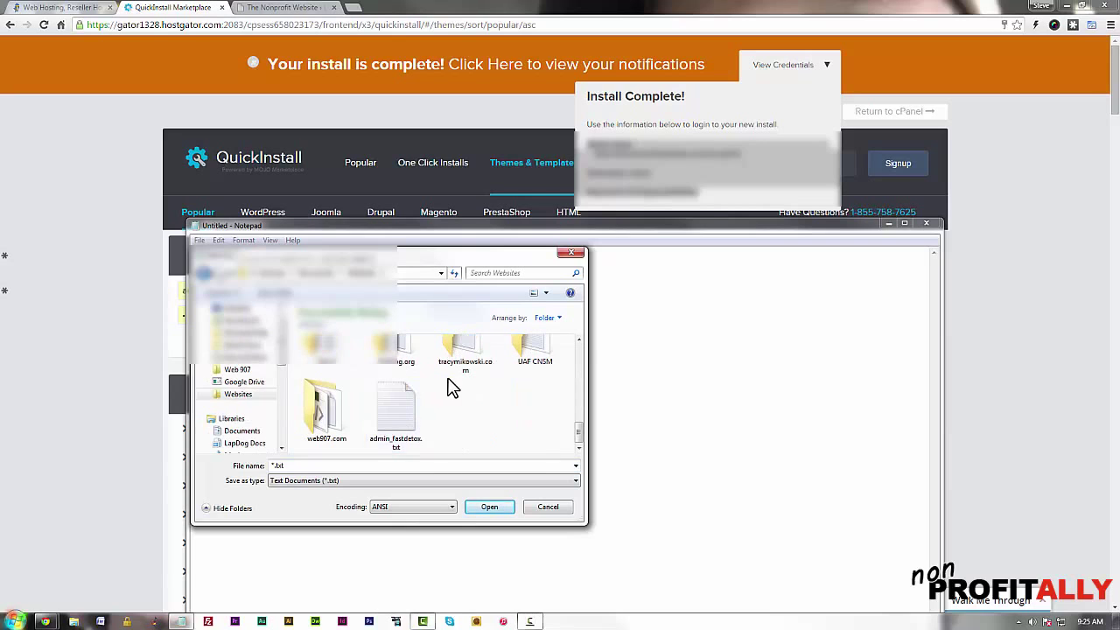
key(Escape)
key(alt+Tab)
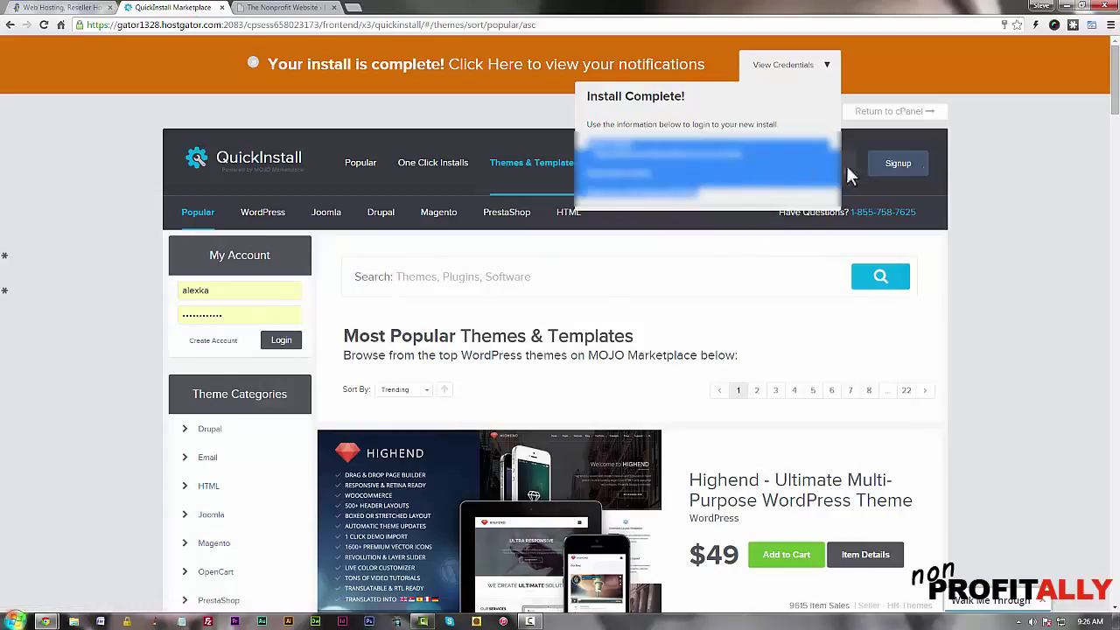
View the new site's wp-login page, then go back to the HostGator order form tab
click(1037, 175)
click(280, 9)
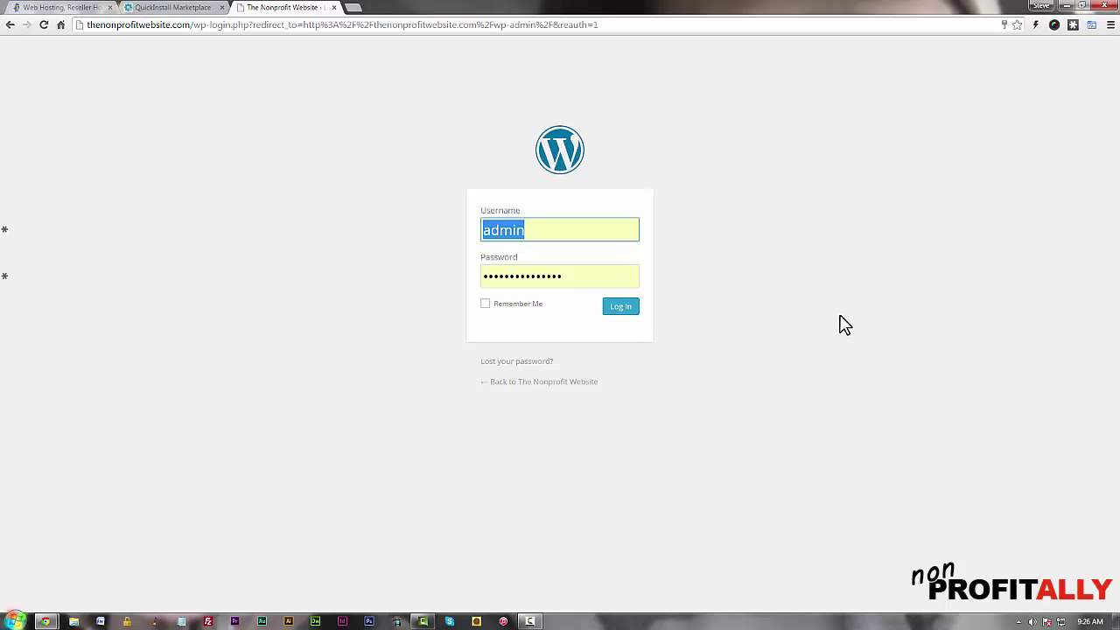
click(173, 7)
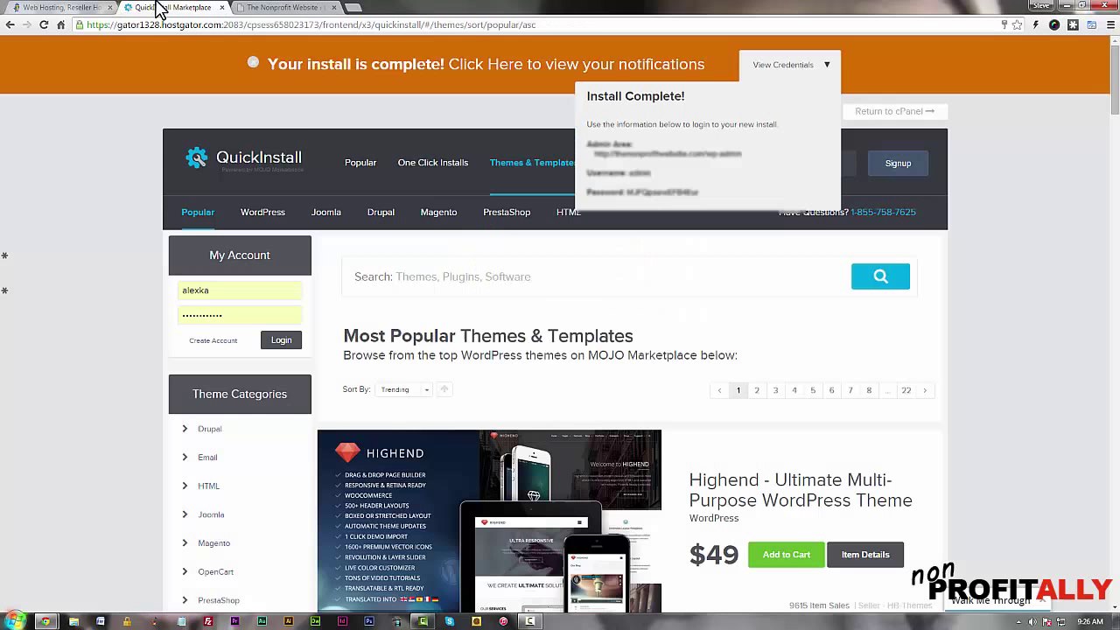
click(80, 7)
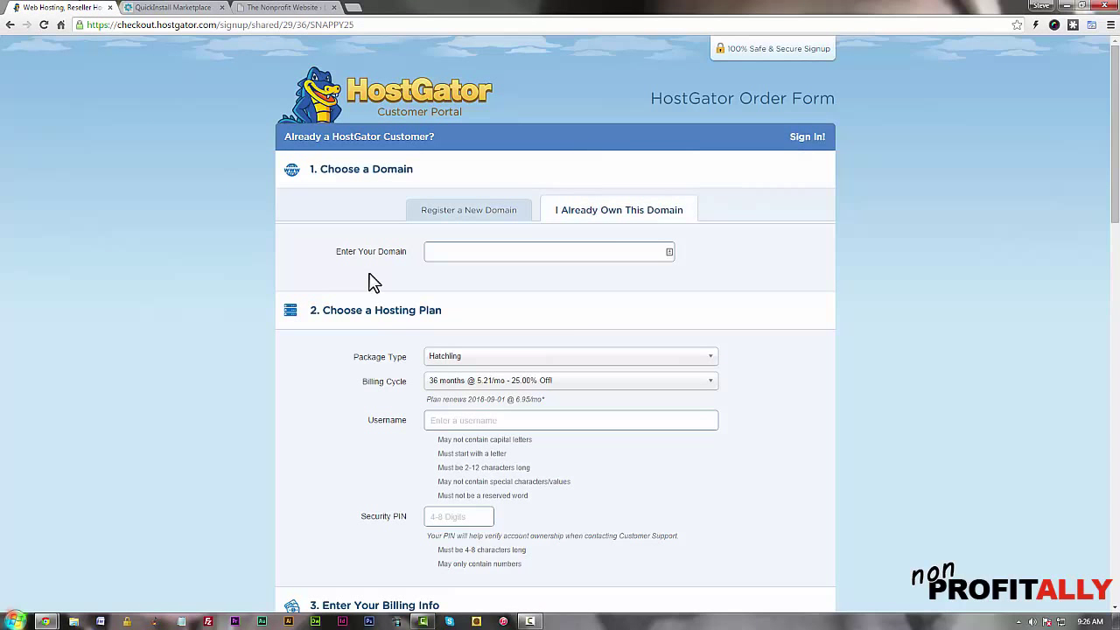